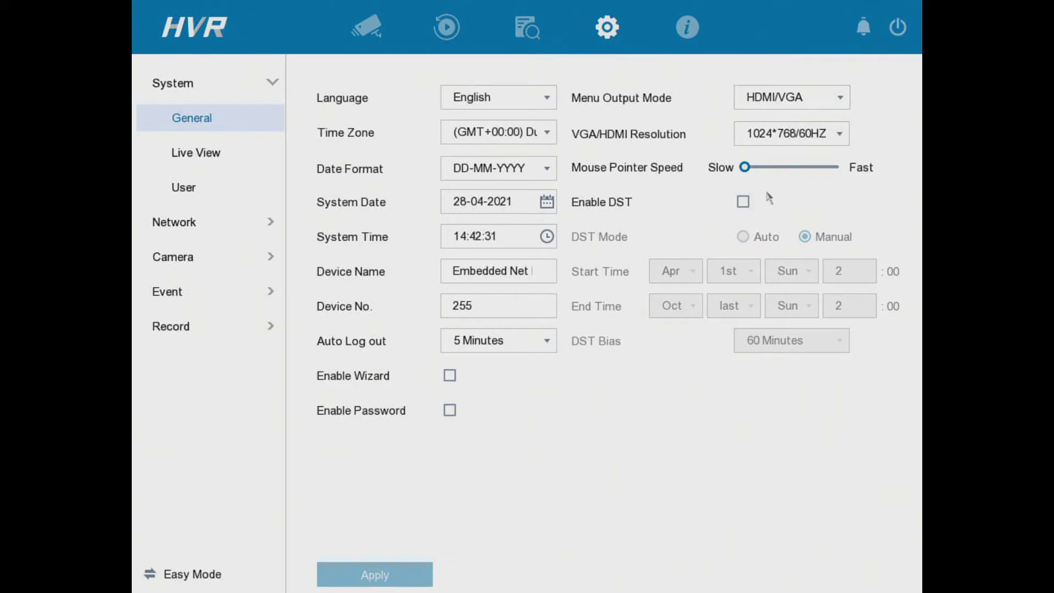
click(528, 28)
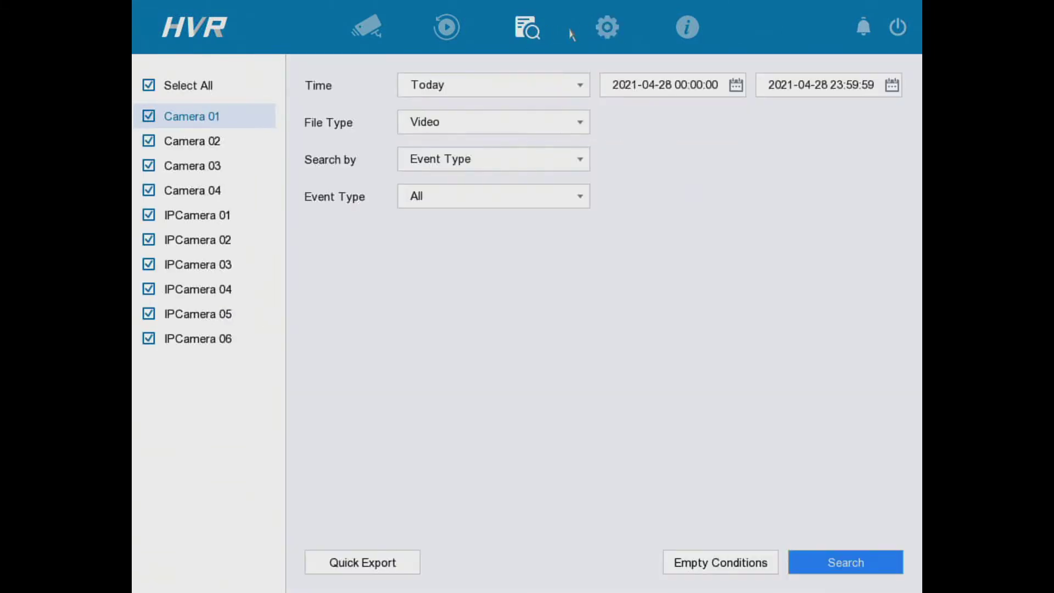
click(607, 27)
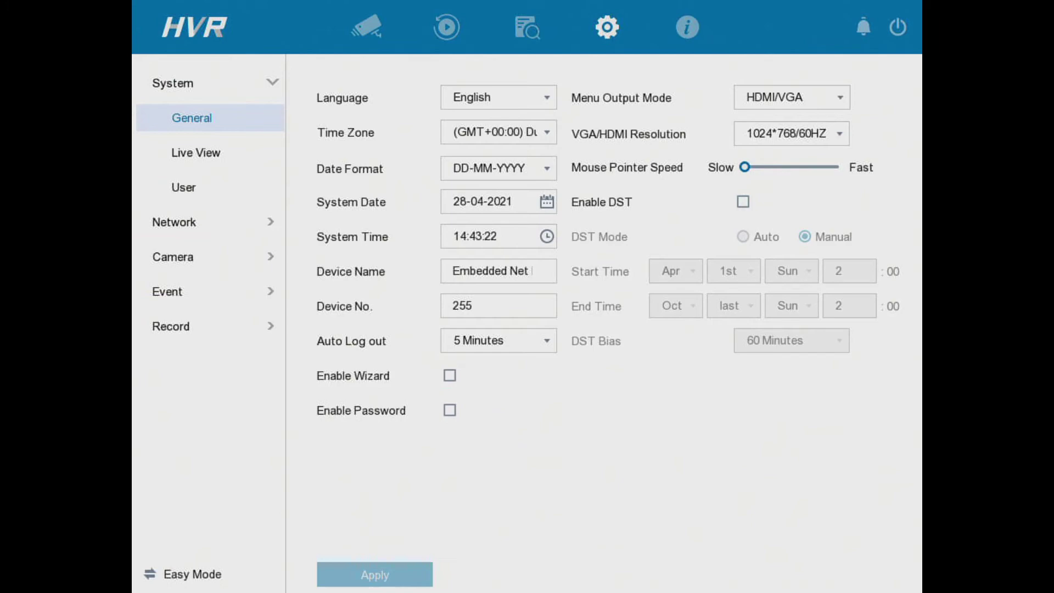
click(206, 576)
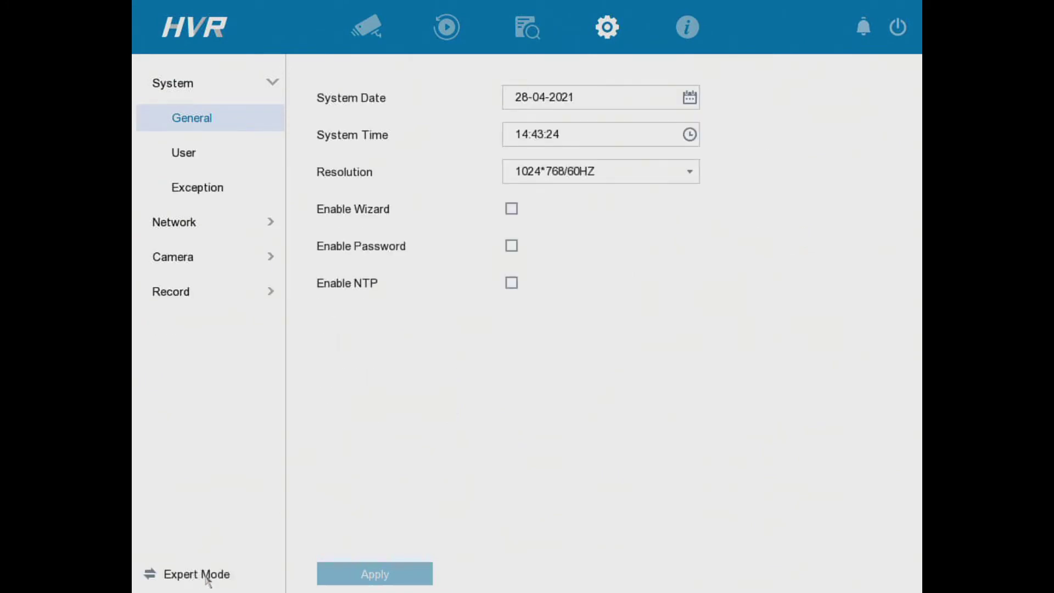
click(206, 578)
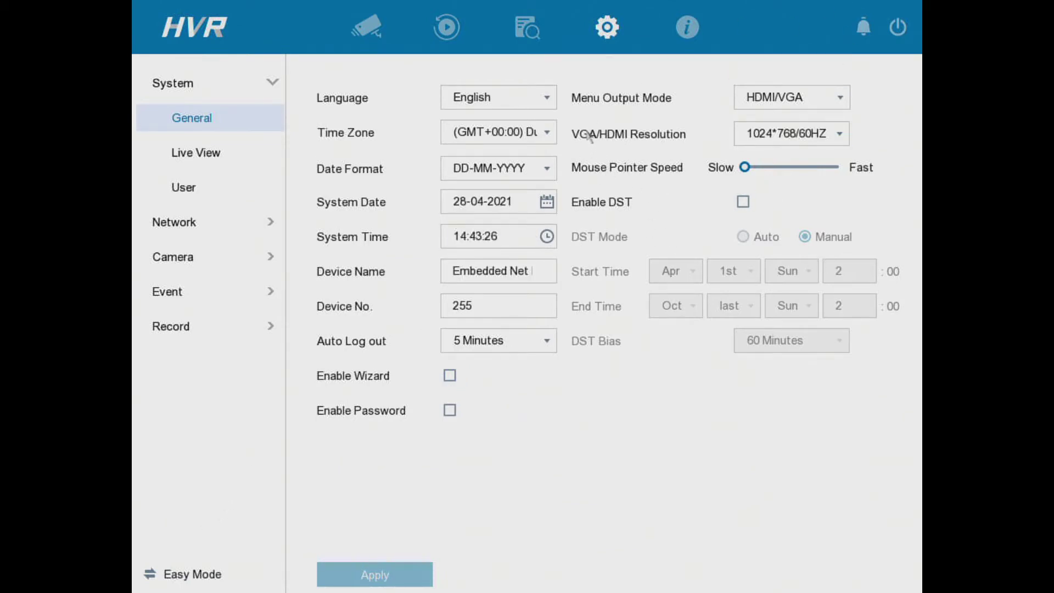
Choose 1920*1080/60HZ(1080P) from the VGA/HDMI resolution list.
click(797, 147)
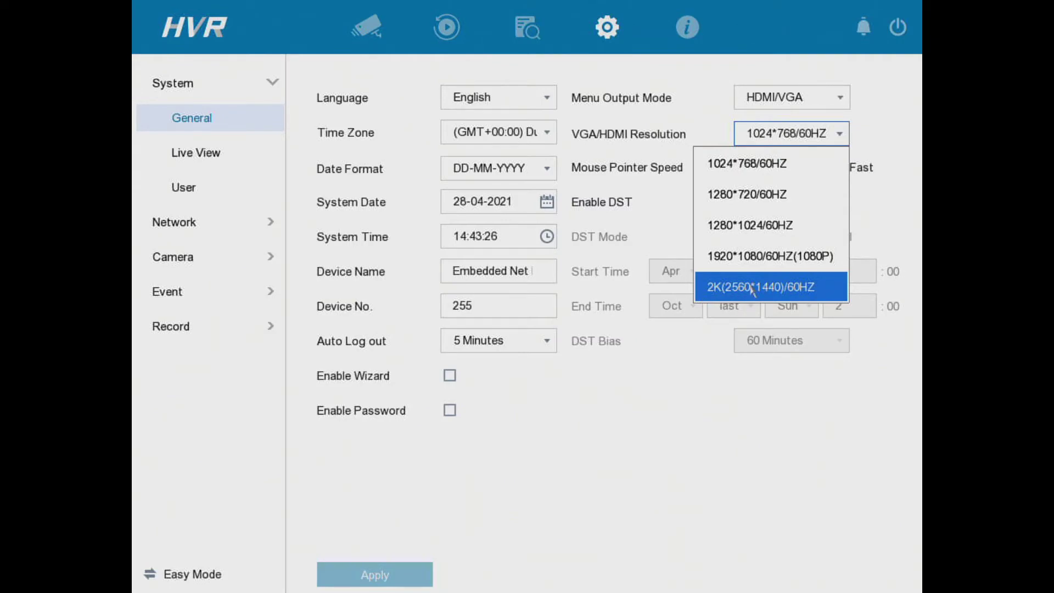
click(776, 257)
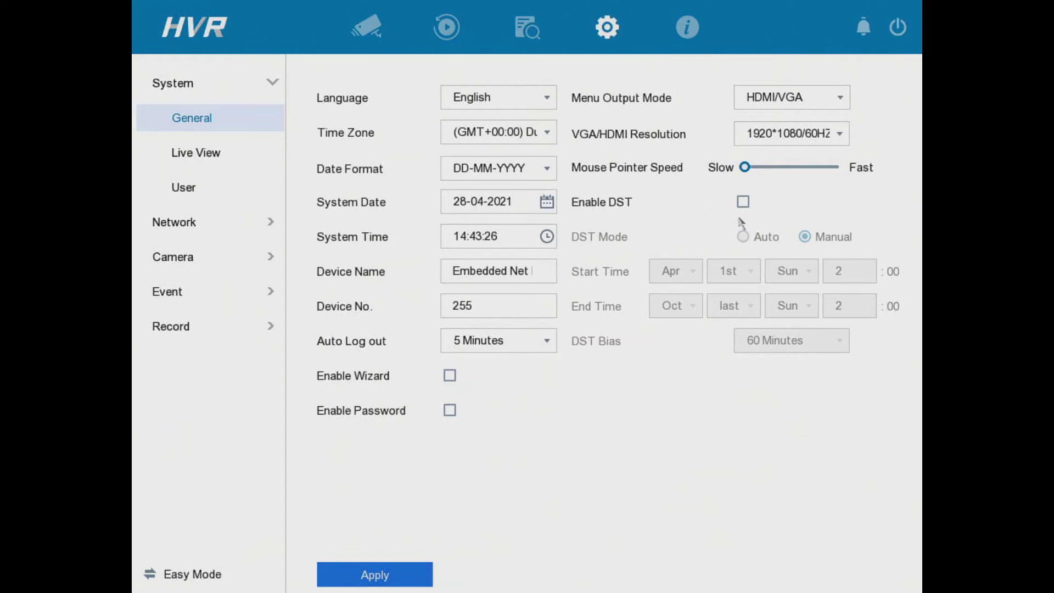
Enable manual DST, April's first Sunday to October's last, with 60-minute bias.
click(743, 203)
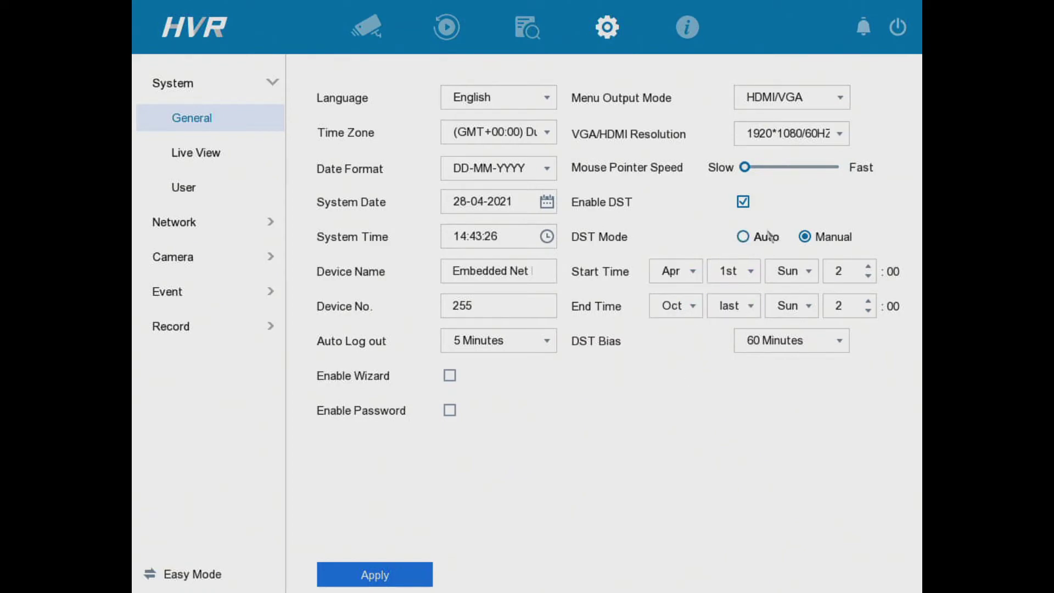
click(799, 137)
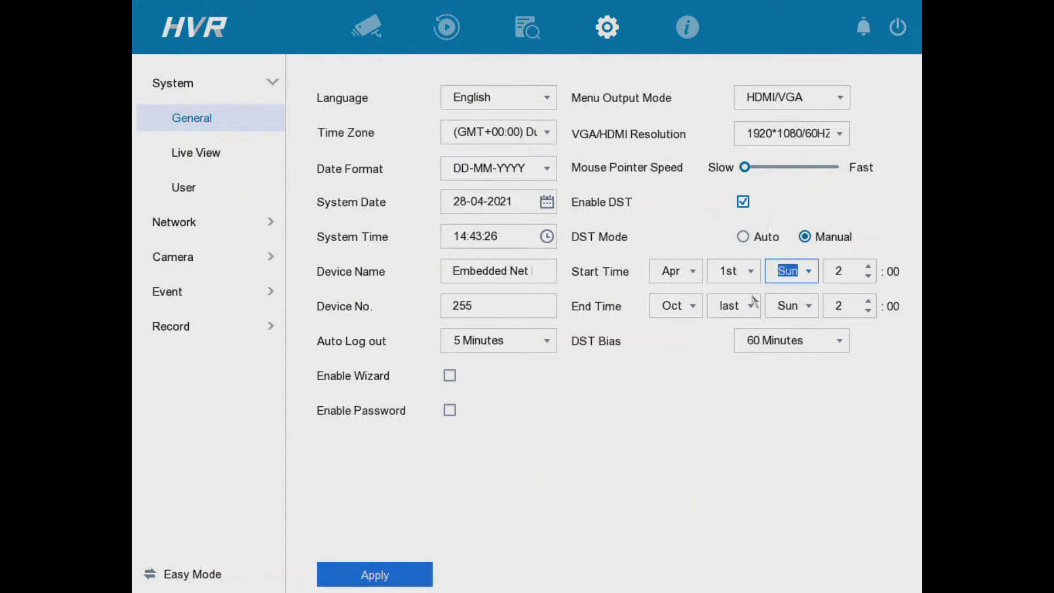
click(516, 296)
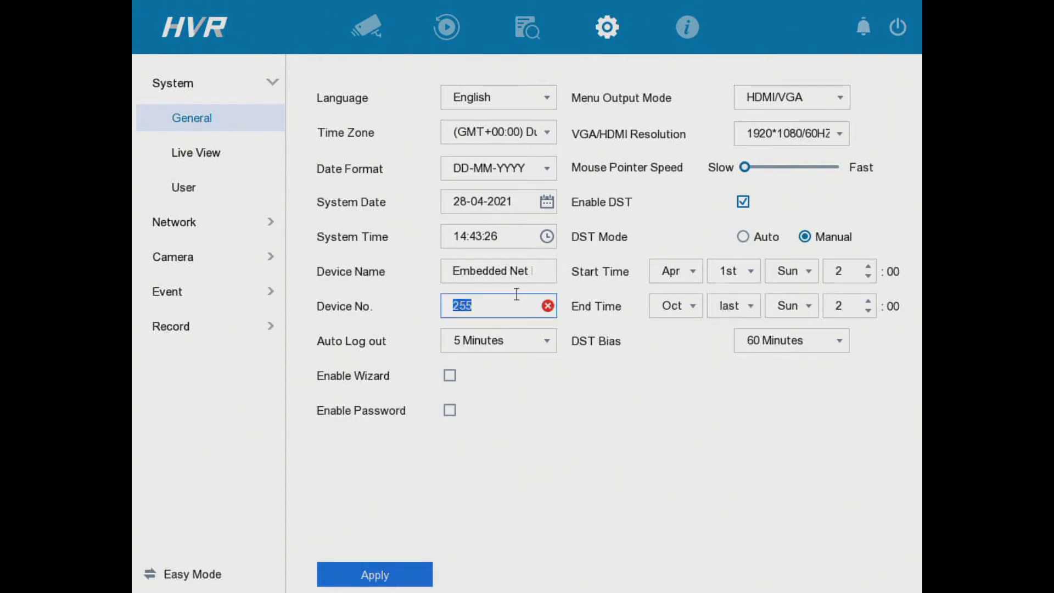
Go to Camera > Display to show Camera 01's preview and OSD overlays.
click(202, 260)
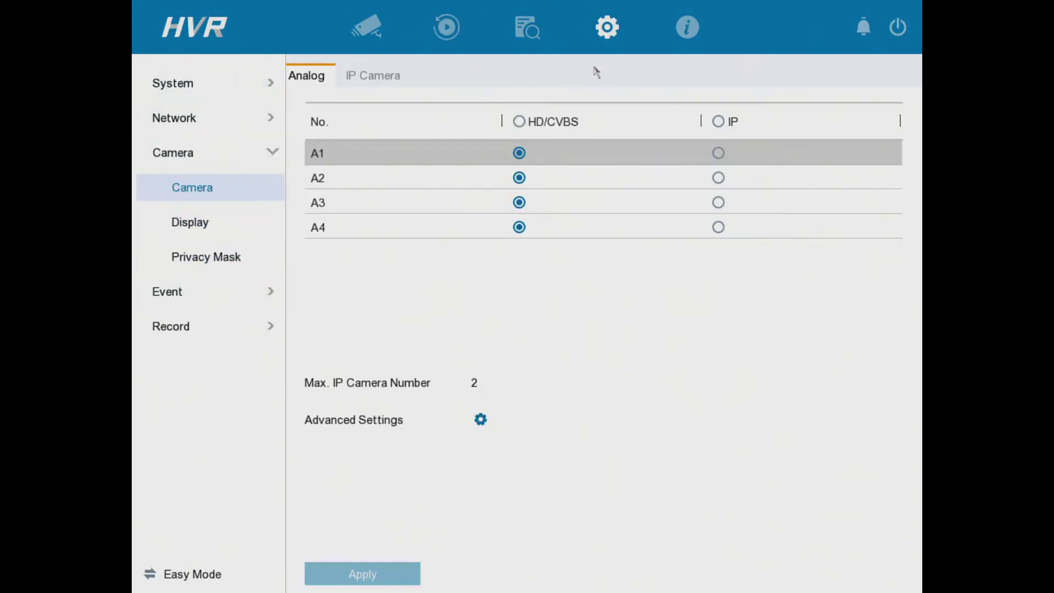
click(238, 222)
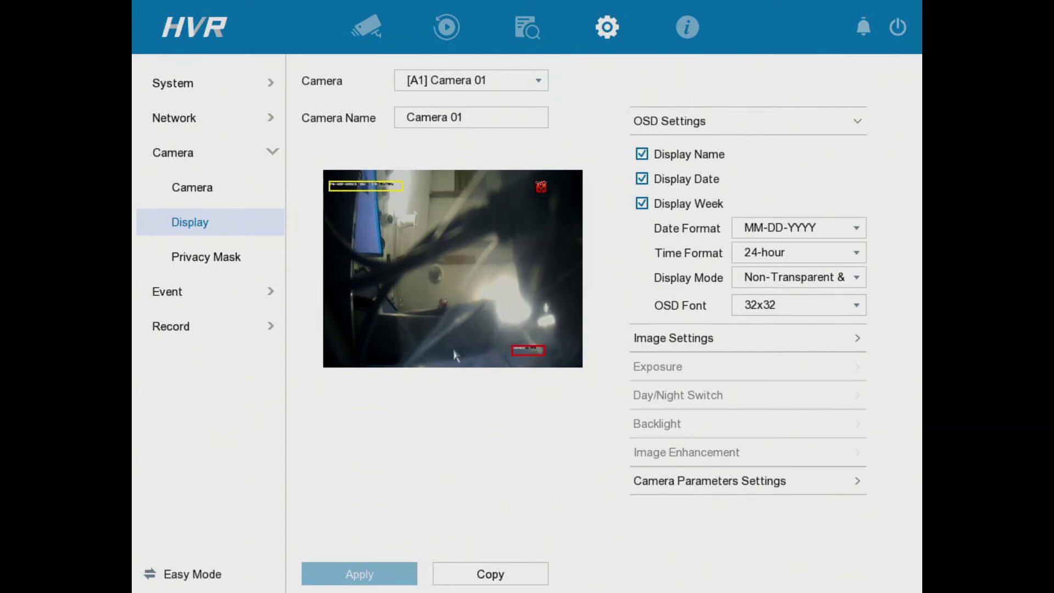
Expand Camera 01's parameters and focus the Signal Switch field, still 4 MP 25/30 fps.
click(667, 486)
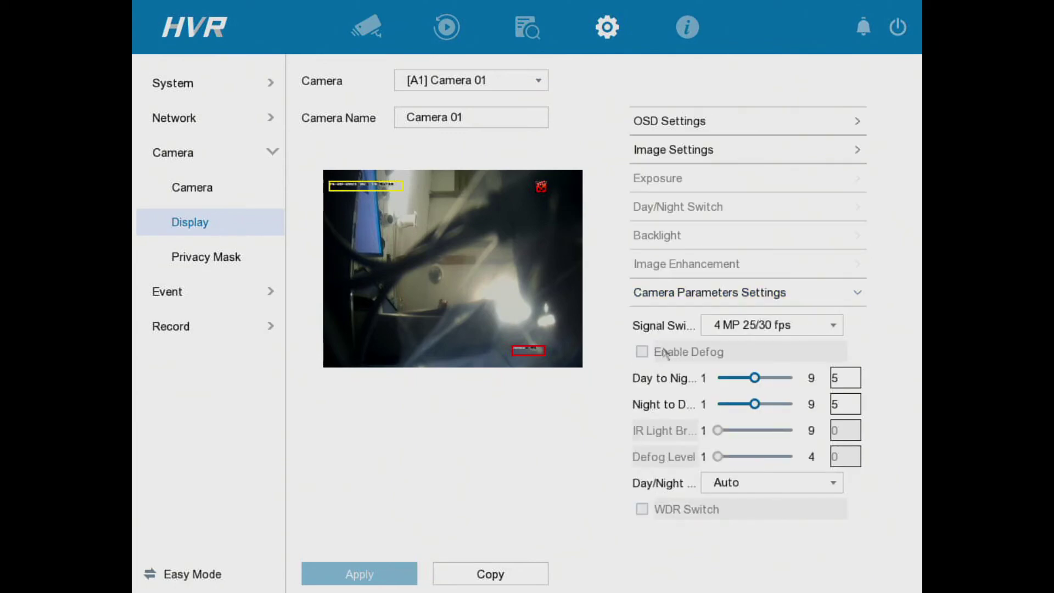
click(706, 336)
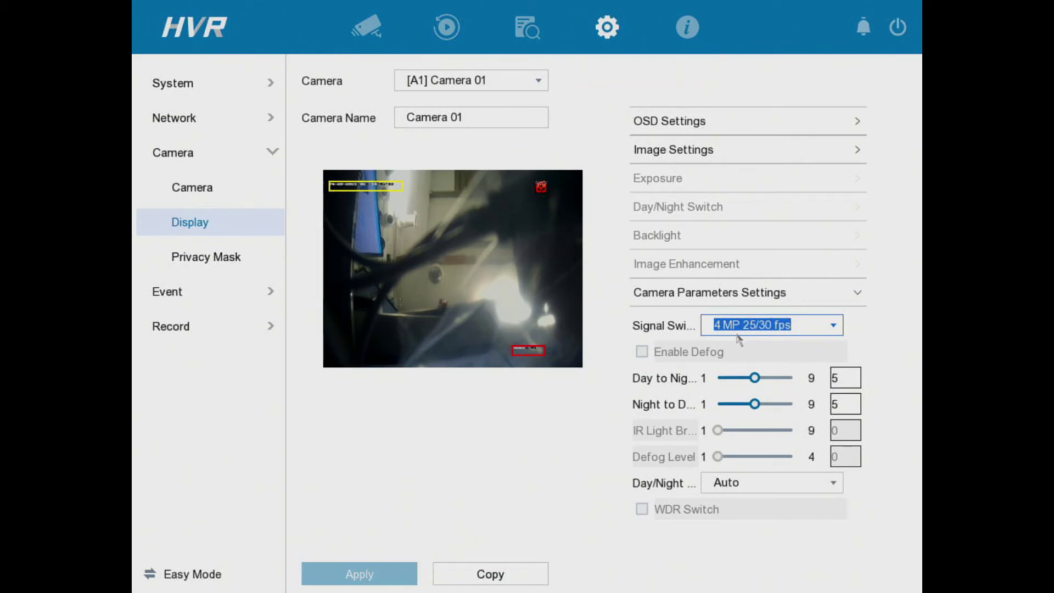
click(738, 341)
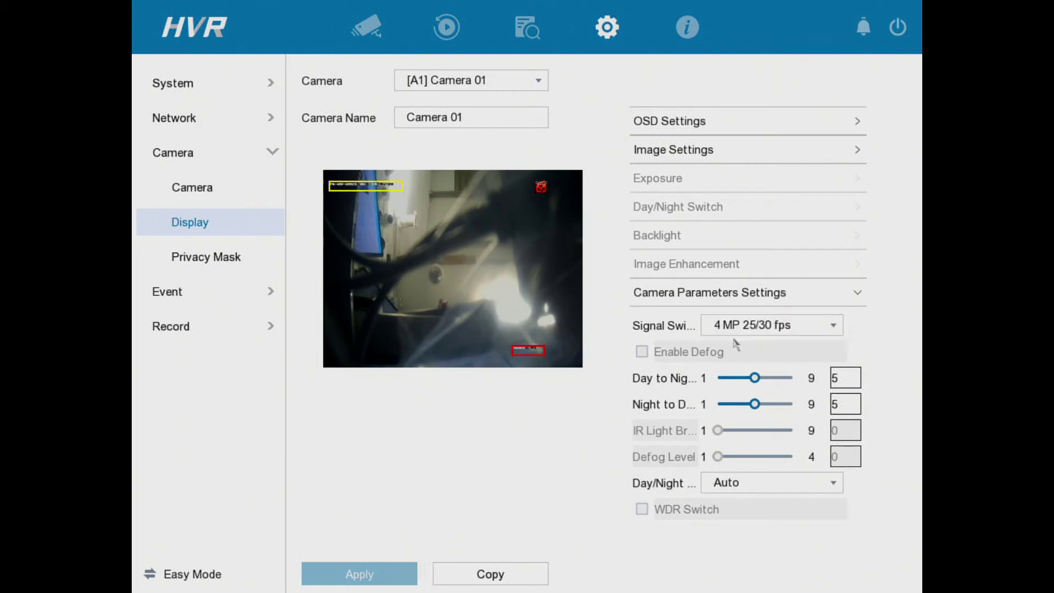
click(735, 337)
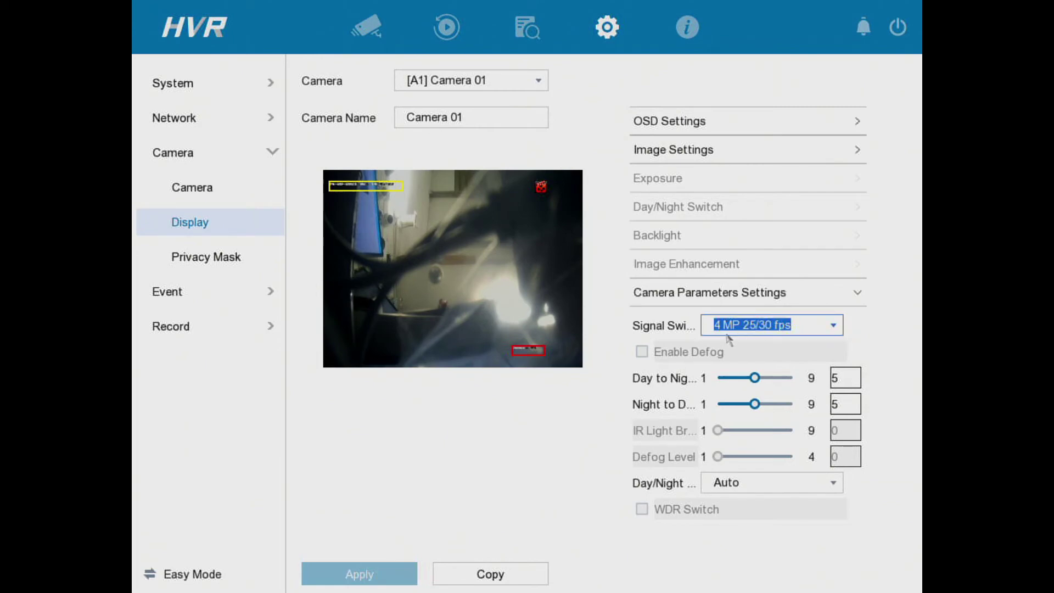
click(729, 341)
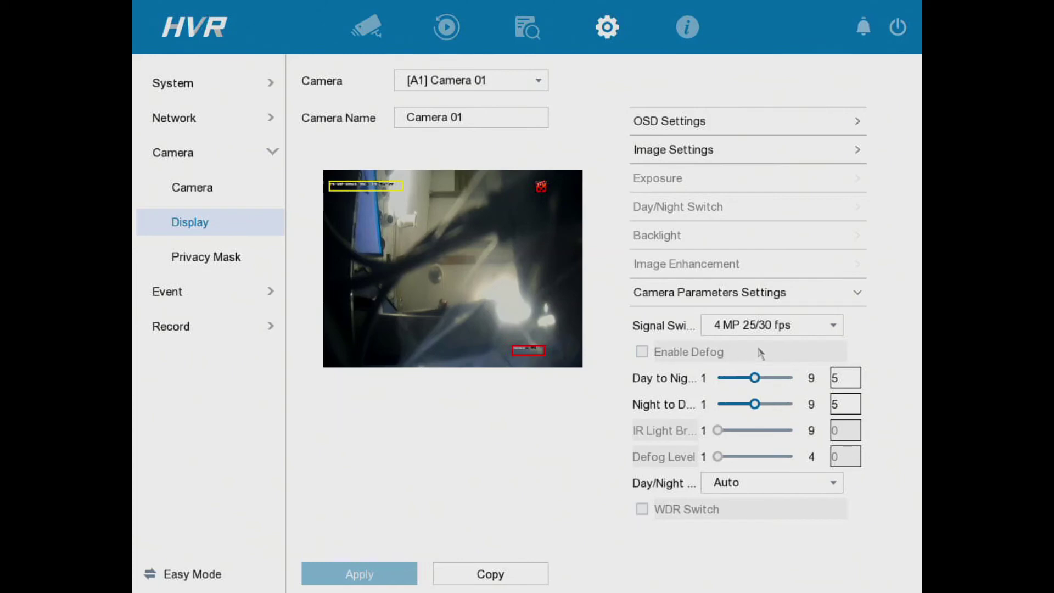
click(767, 334)
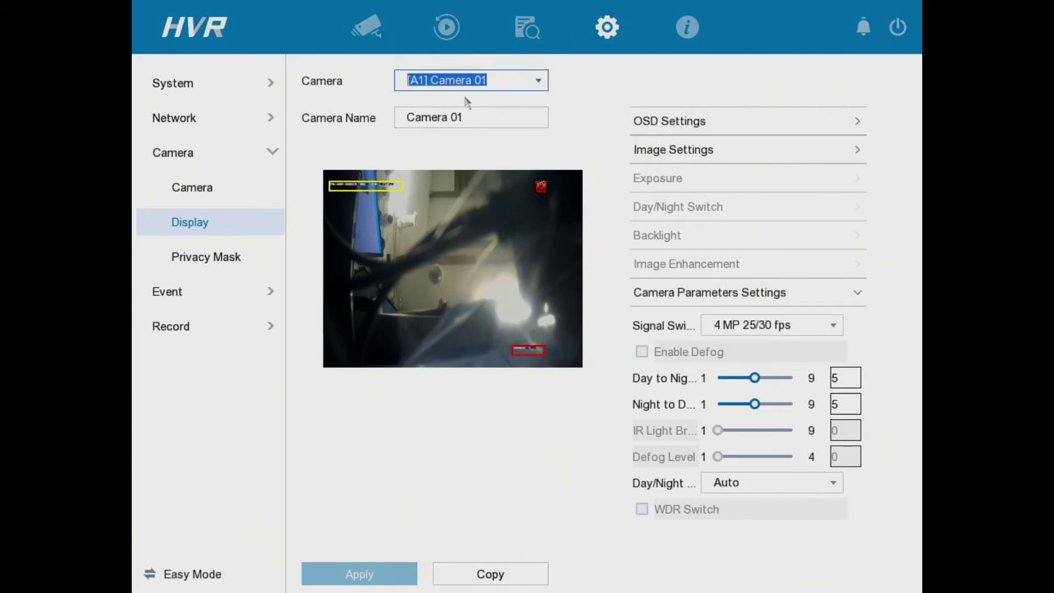
Pick 5 MP 20 fps in Signal Switch and apply it, leaving the preview at NO VIDEO.
click(766, 328)
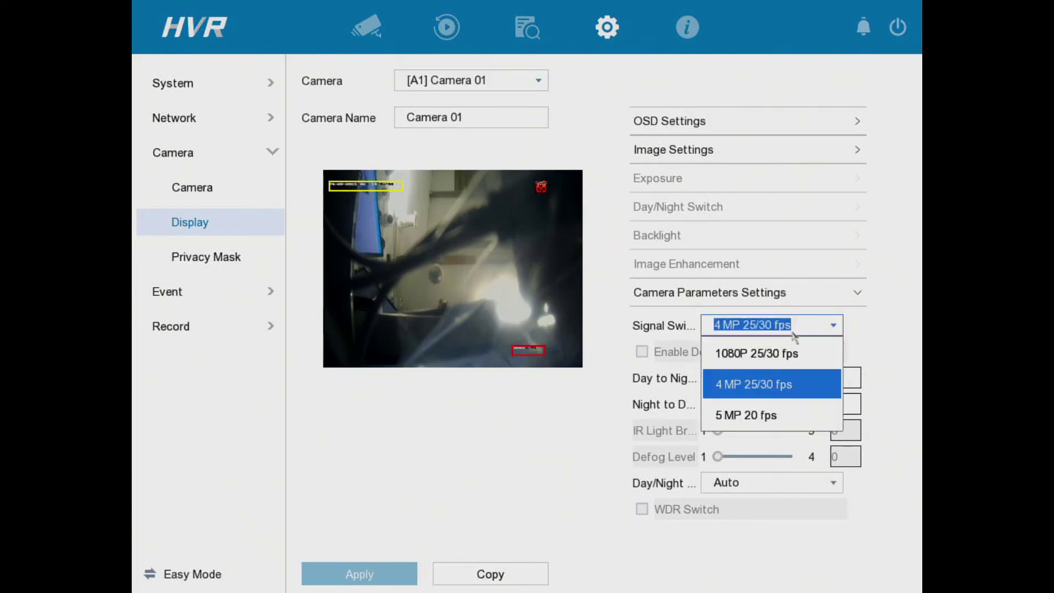
click(778, 415)
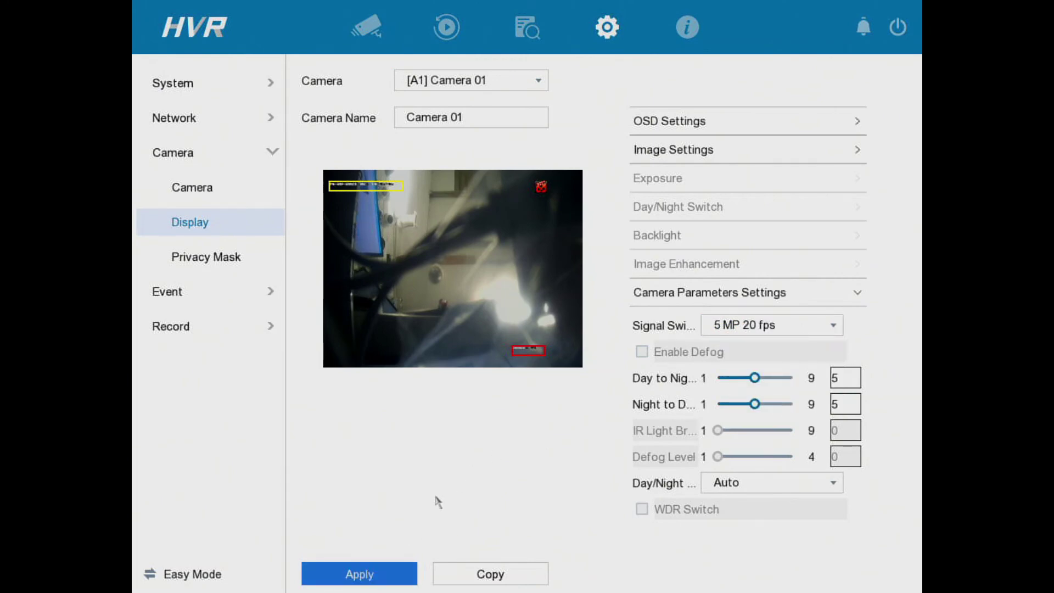
click(404, 575)
click(377, 574)
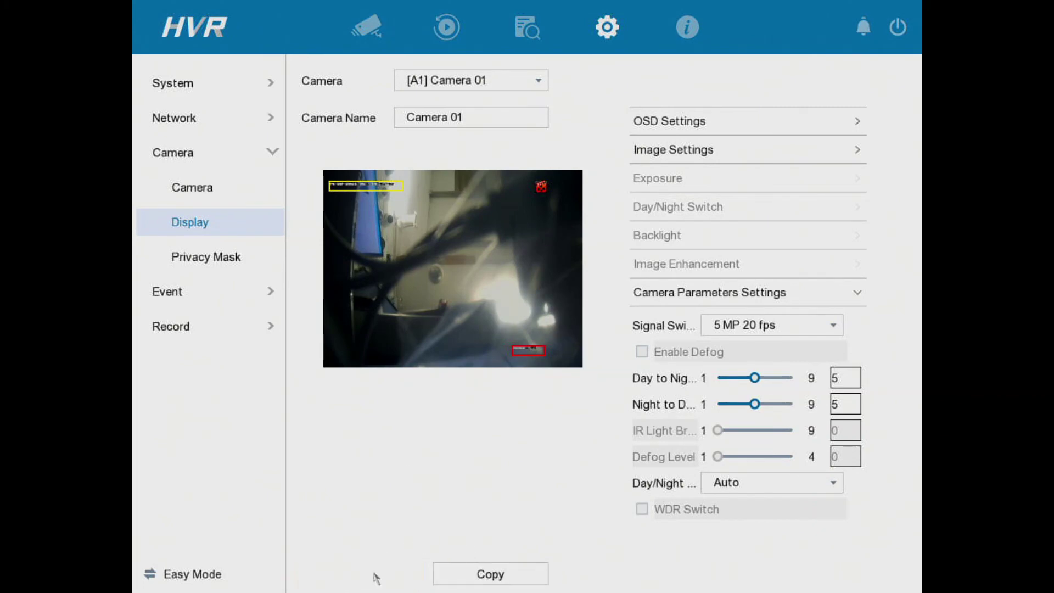